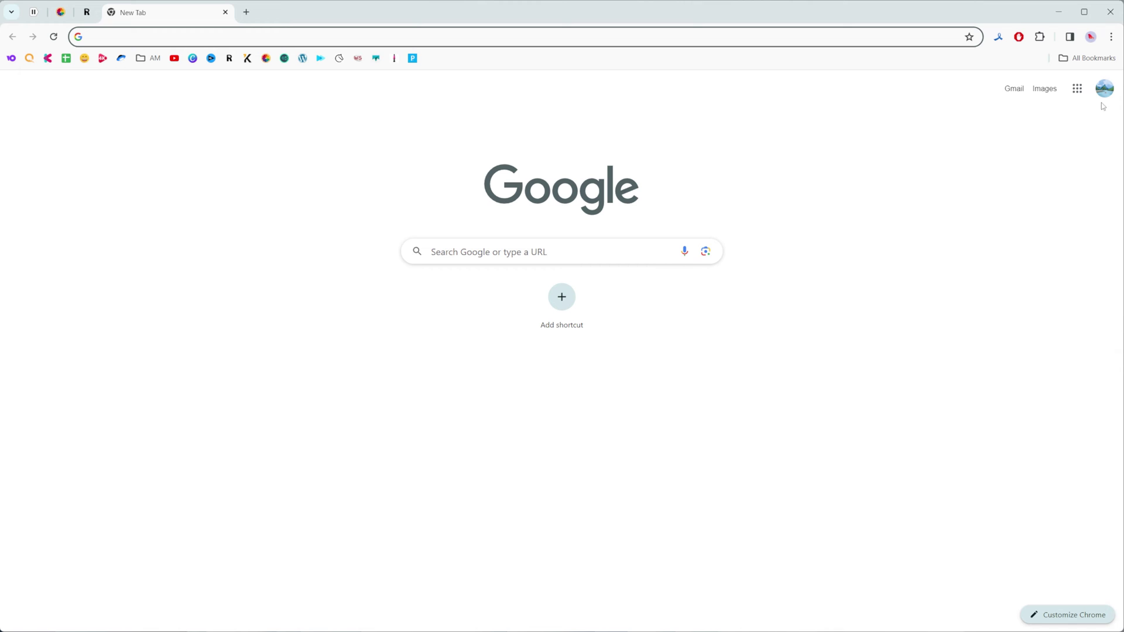
# Show the Privacy and security page in Chrome's Settings
pyautogui.click(1111, 37)
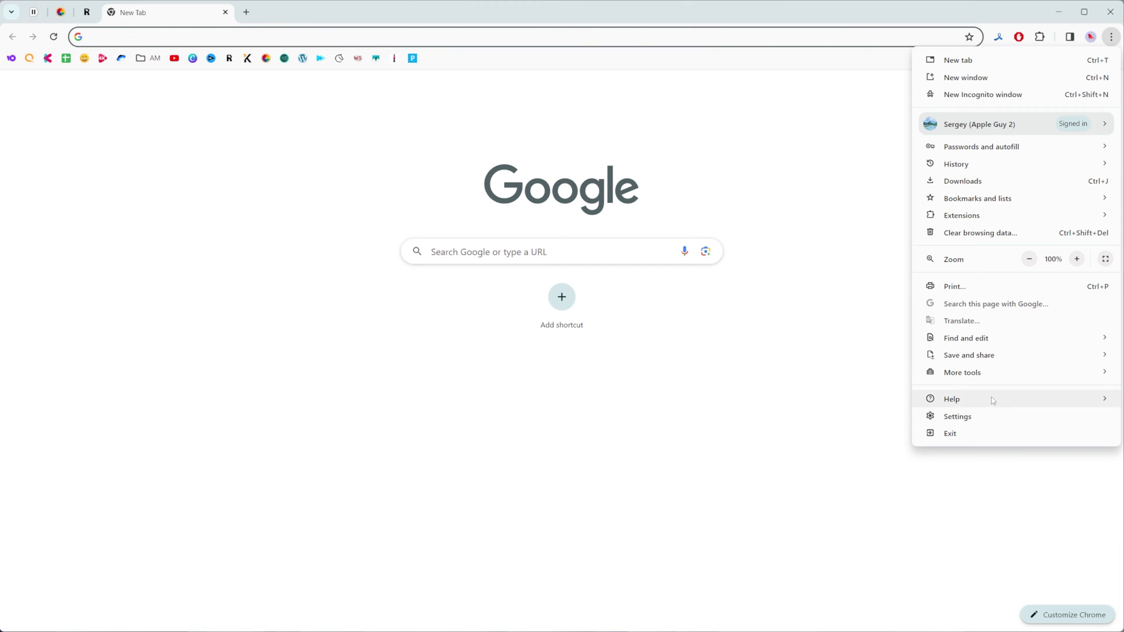
pyautogui.click(967, 420)
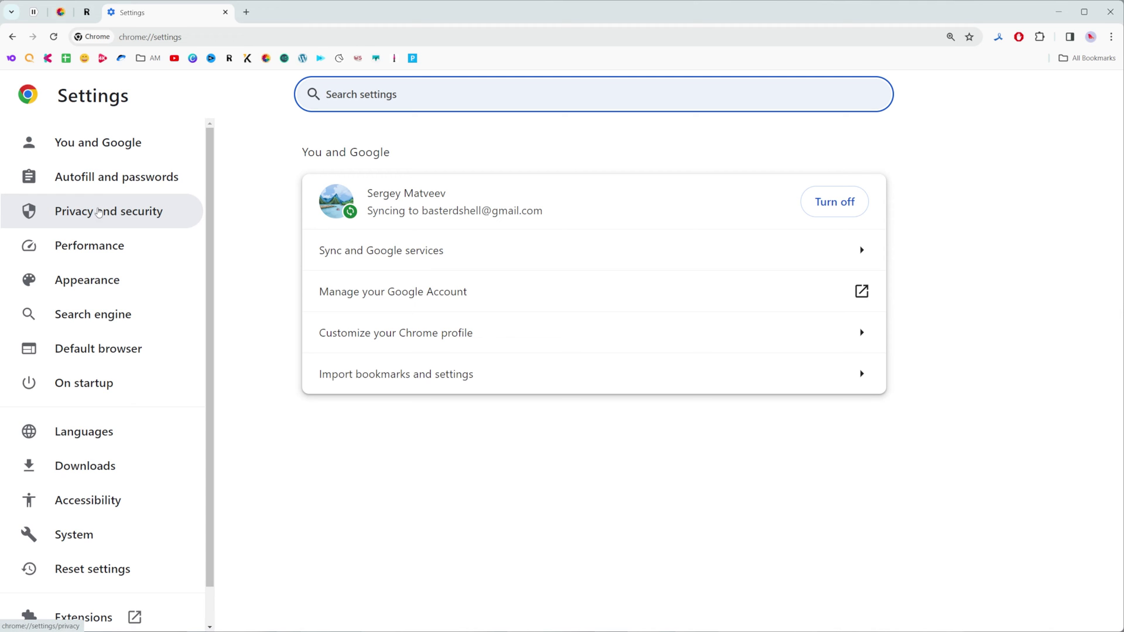
pyautogui.click(115, 212)
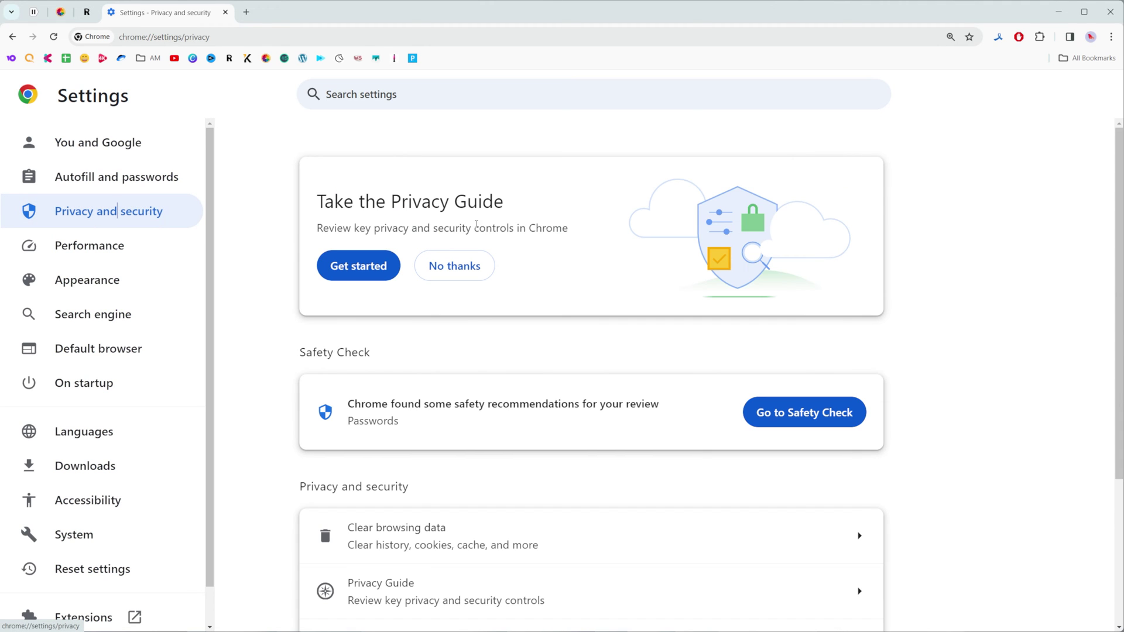
pyautogui.scroll(-2, 624, 438)
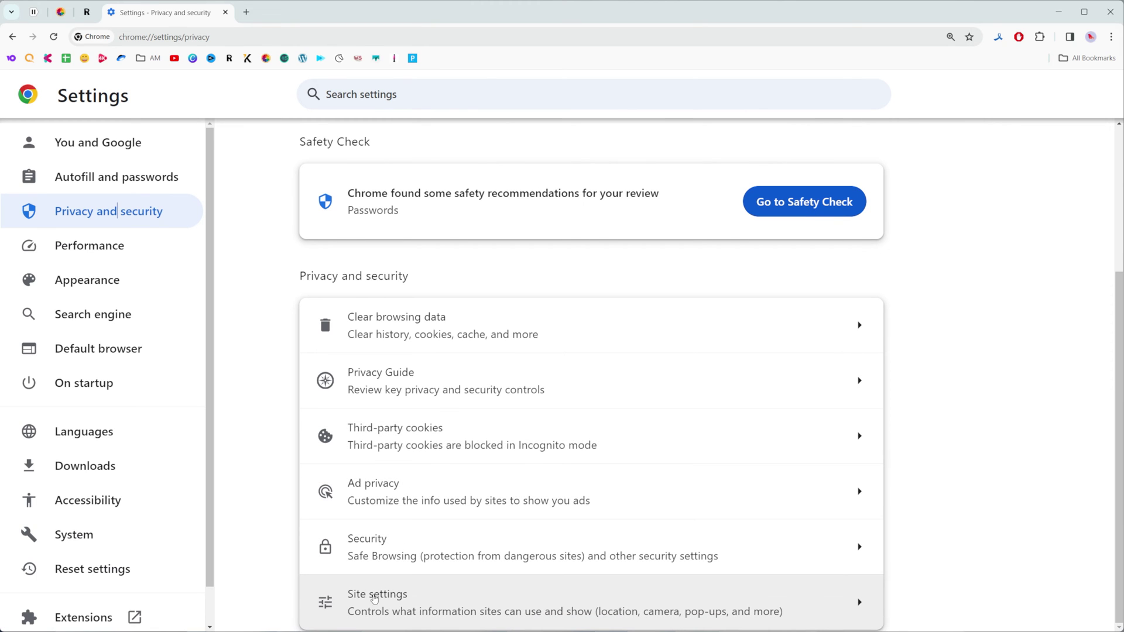
# Set Pop-ups and redirects to 'Sites can send pop-ups and use redirects'
pyautogui.click(389, 602)
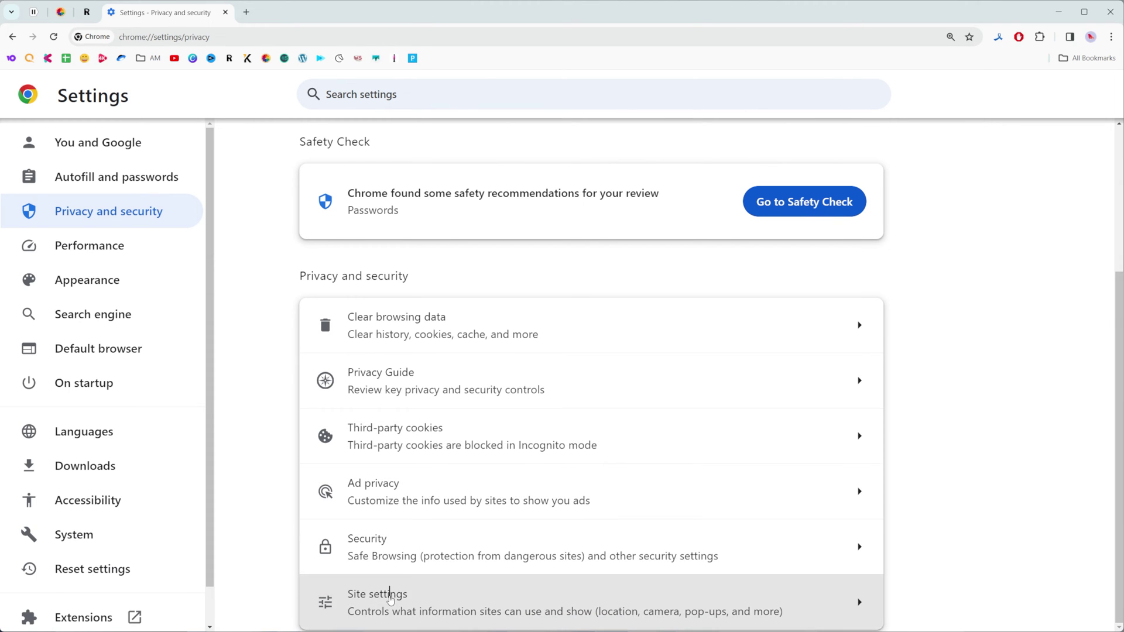
pyautogui.scroll(-2, 539, 559)
pyautogui.scroll(-2, 539, 559)
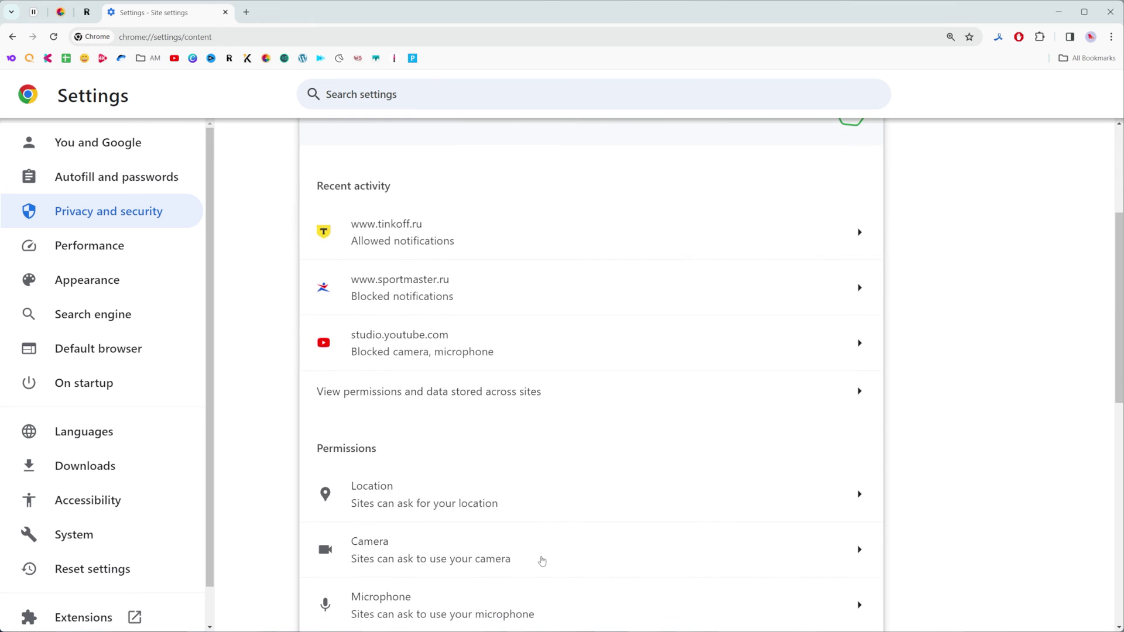
pyautogui.scroll(-1, 541, 561)
pyautogui.scroll(-1, 543, 560)
pyautogui.scroll(-1, 542, 560)
pyautogui.scroll(-2, 541, 560)
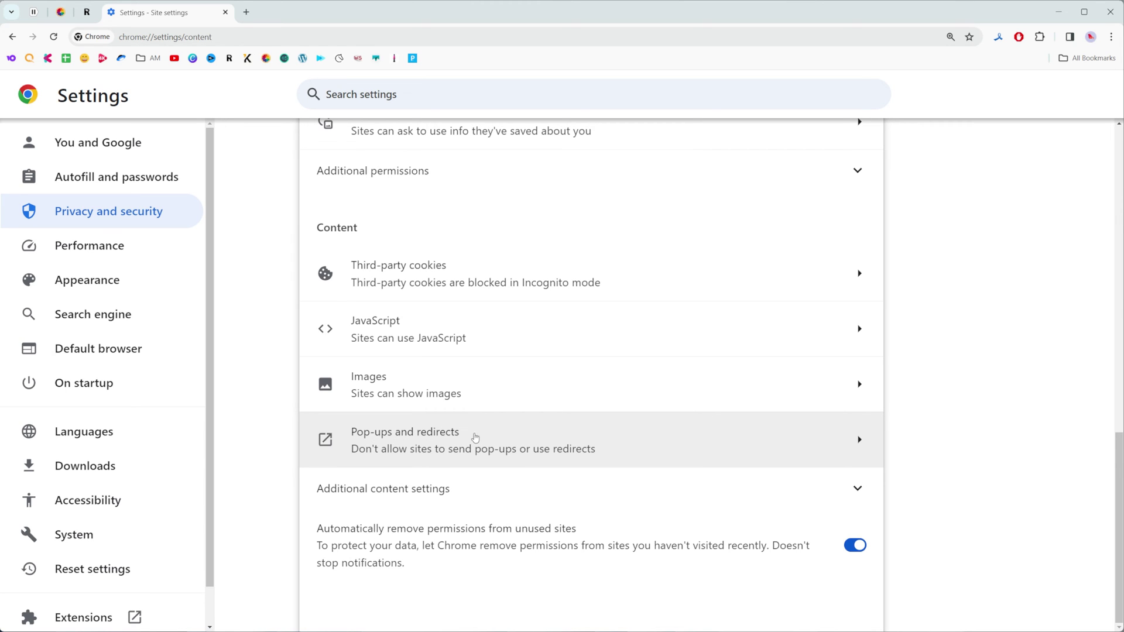
pyautogui.click(463, 436)
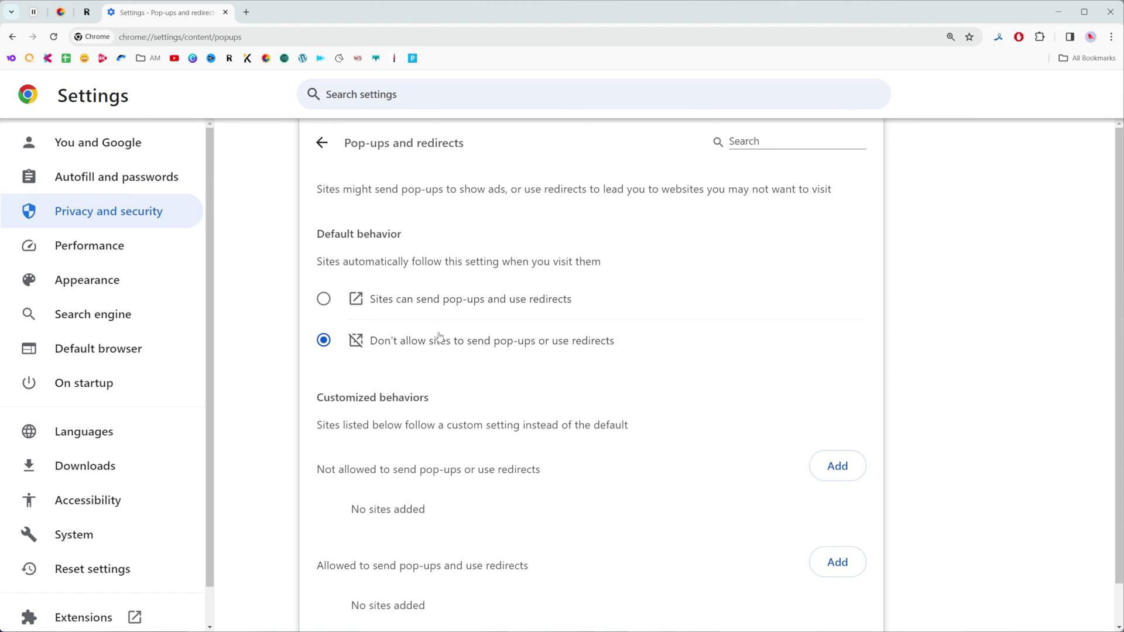
pyautogui.click(323, 299)
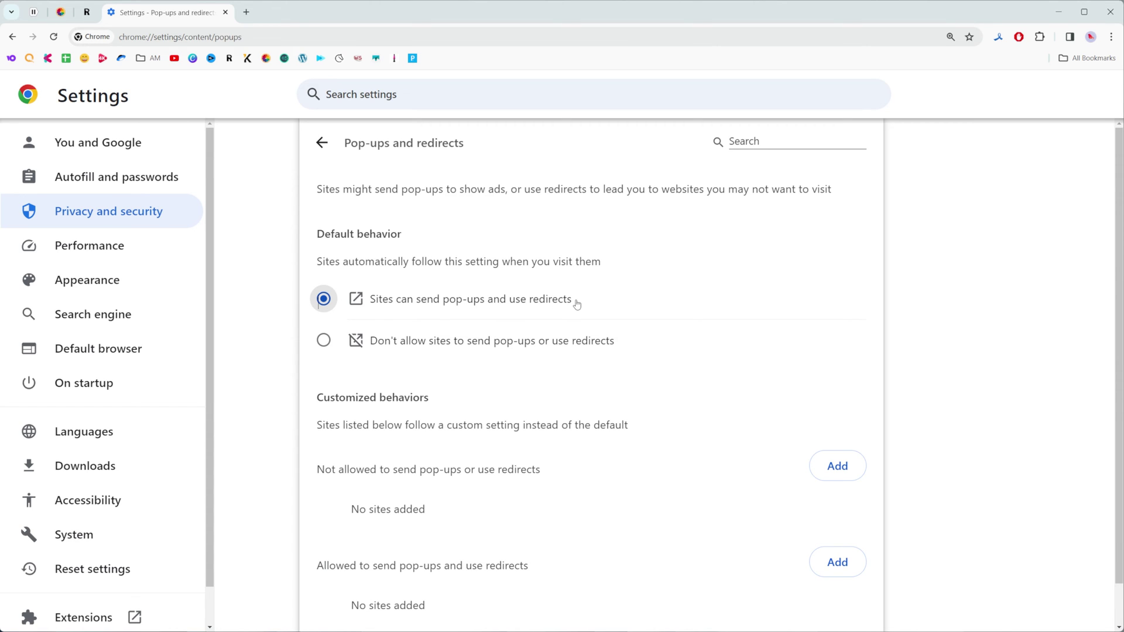
# Set Intrusive ads to 'Any site you visit can show any ad to you'
pyautogui.click(322, 145)
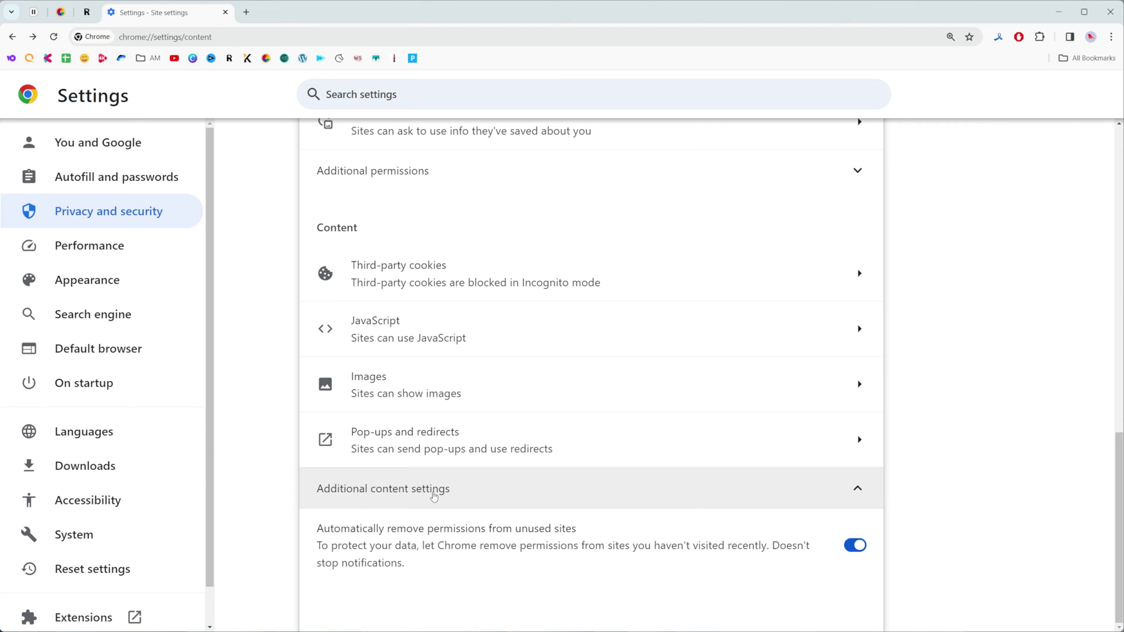
pyautogui.scroll(-2, 433, 496)
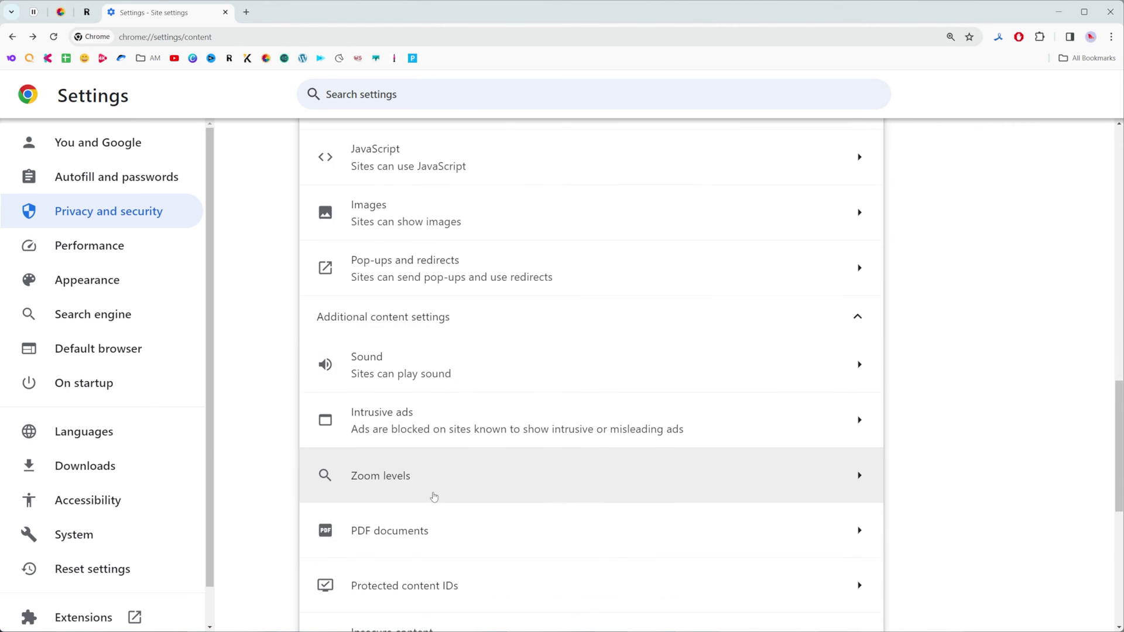
pyautogui.scroll(-1, 432, 496)
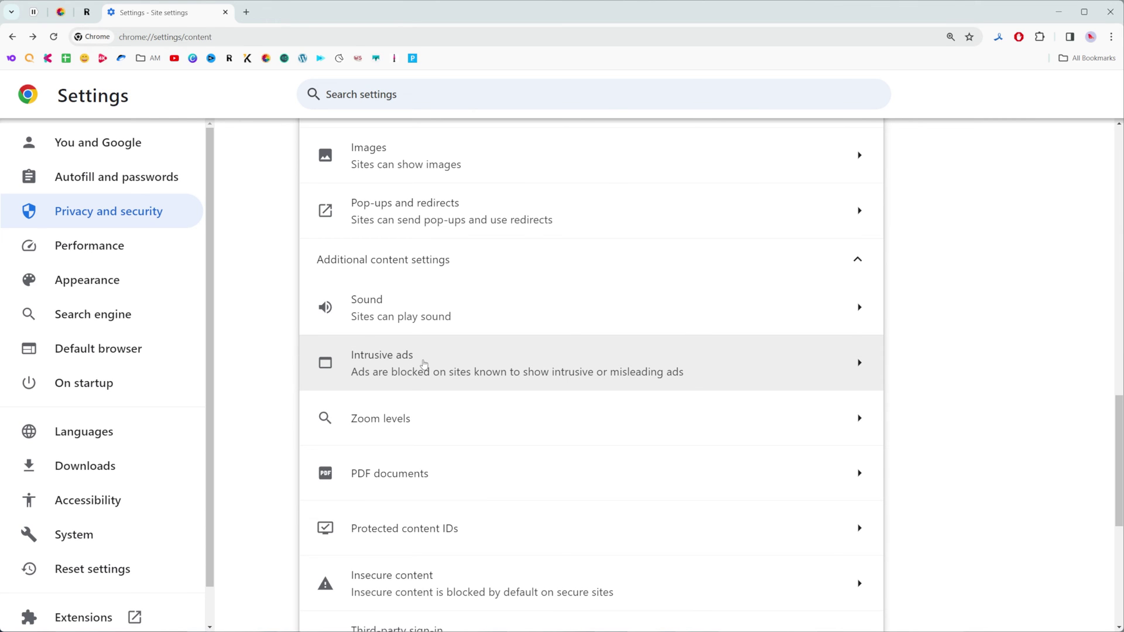
pyautogui.click(423, 364)
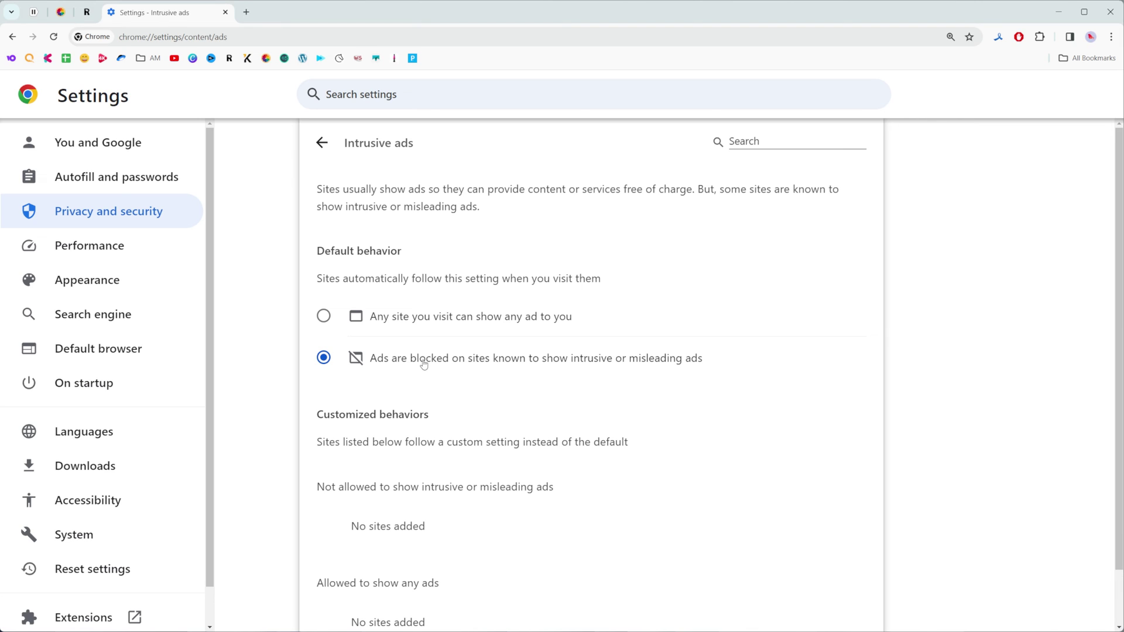
pyautogui.click(323, 317)
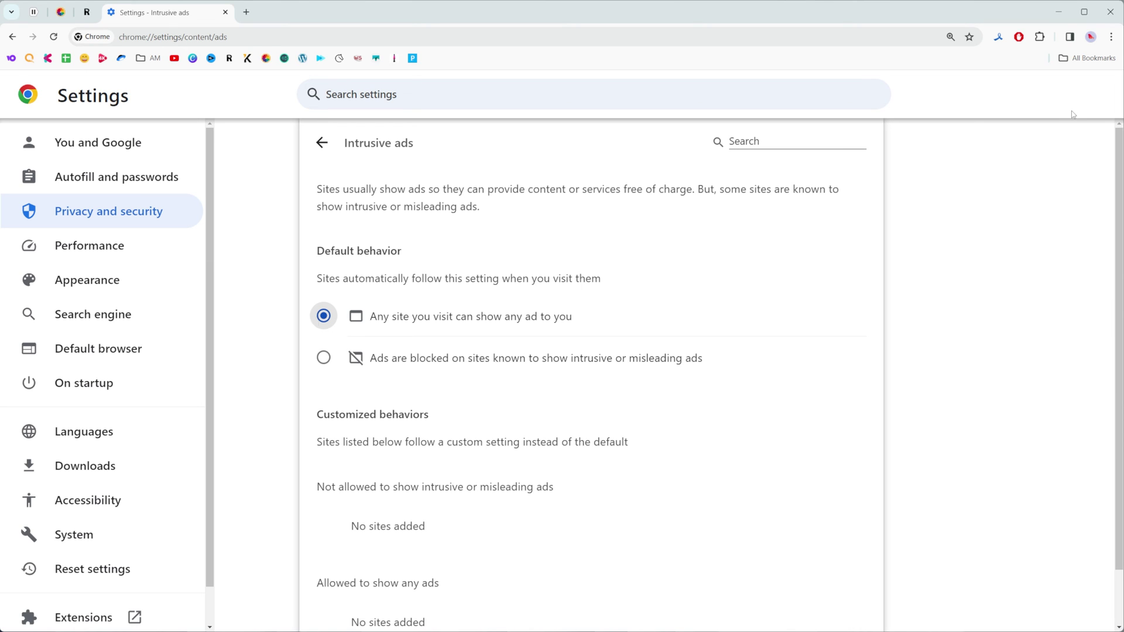
# Open Manage Extensions from the three-dot menu's Extensions submenu
pyautogui.click(1112, 37)
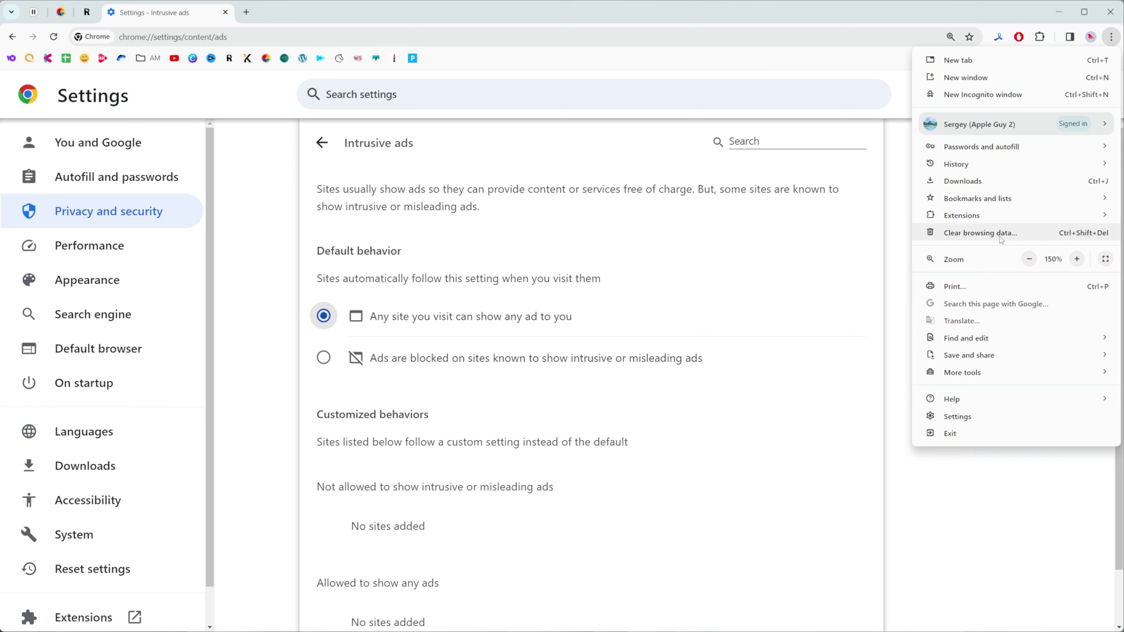
pyautogui.moveTo(961, 215)
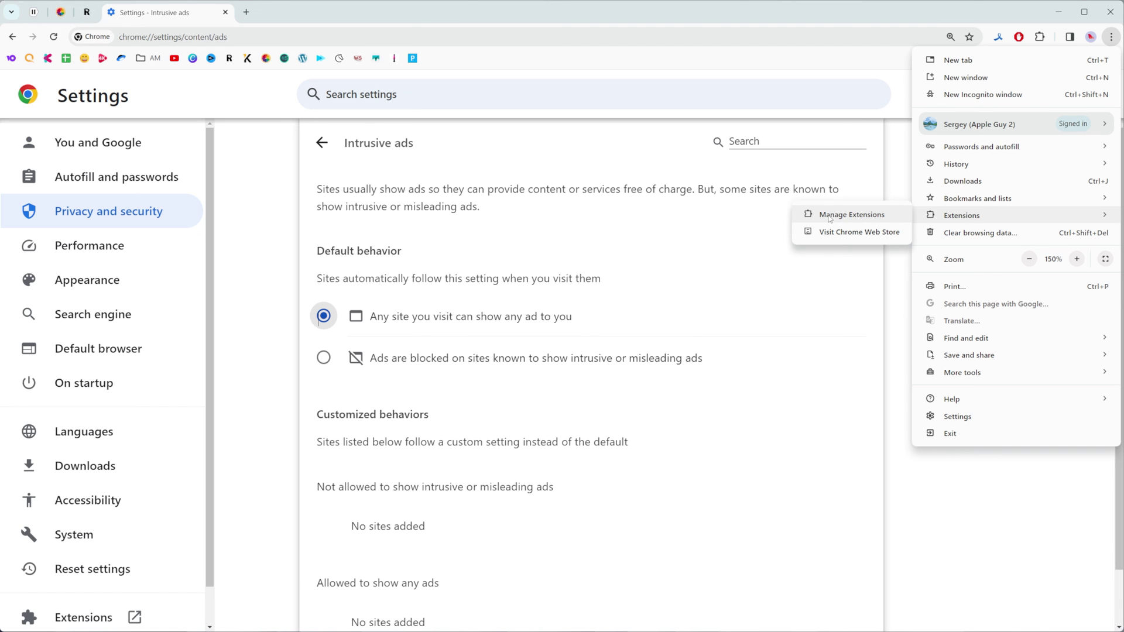
pyautogui.click(862, 218)
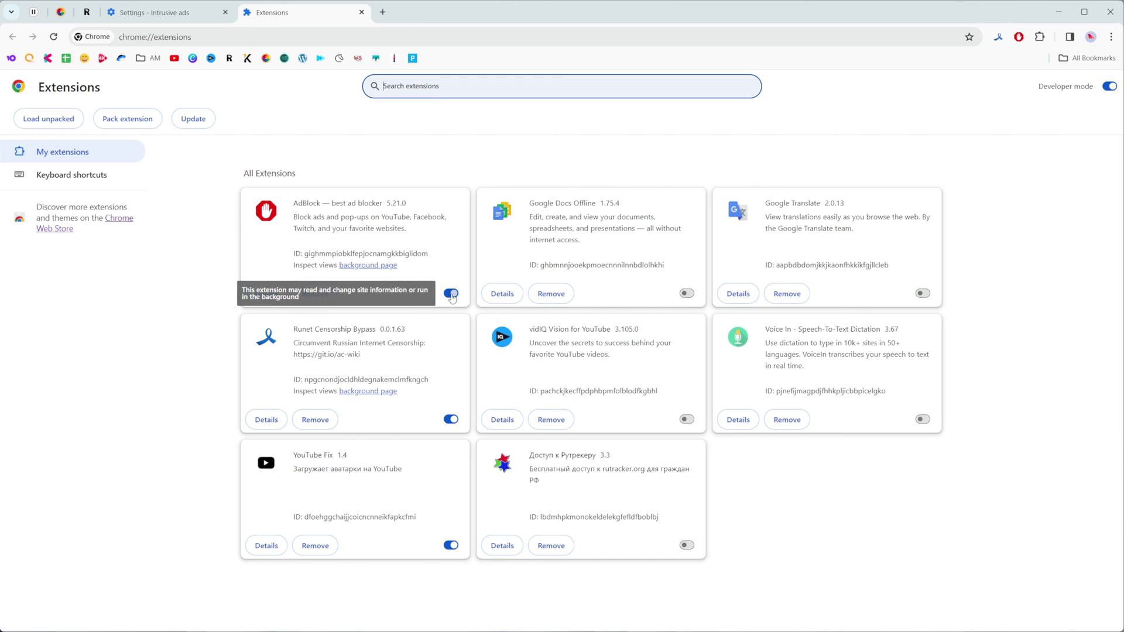
# Switch the AdBlock extension's toggle off, leaving it installed
pyautogui.click(452, 296)
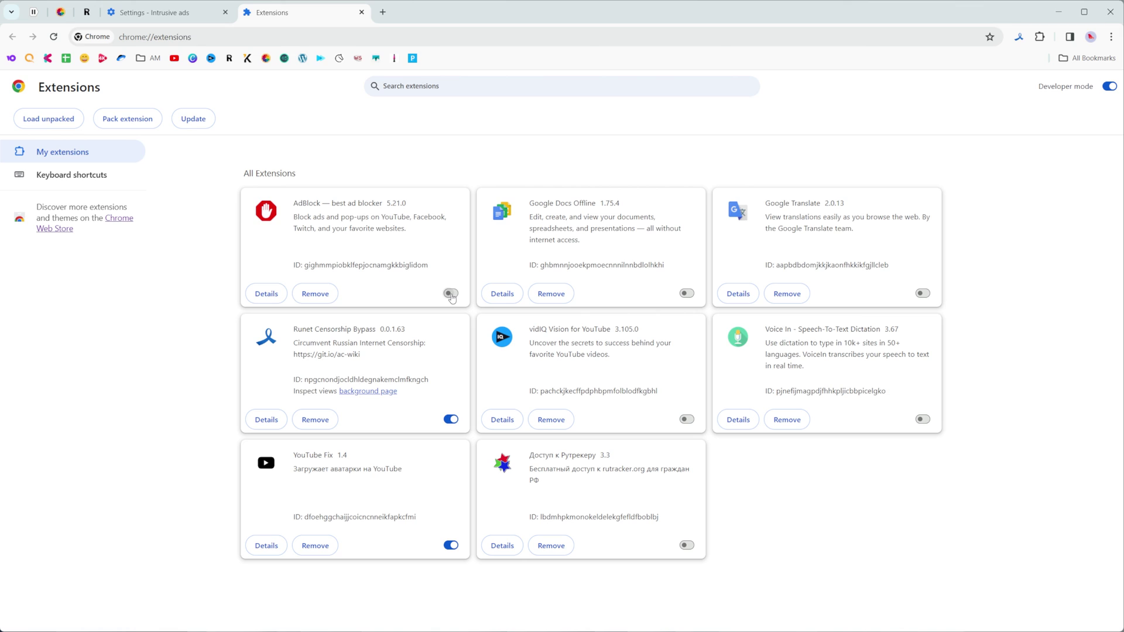